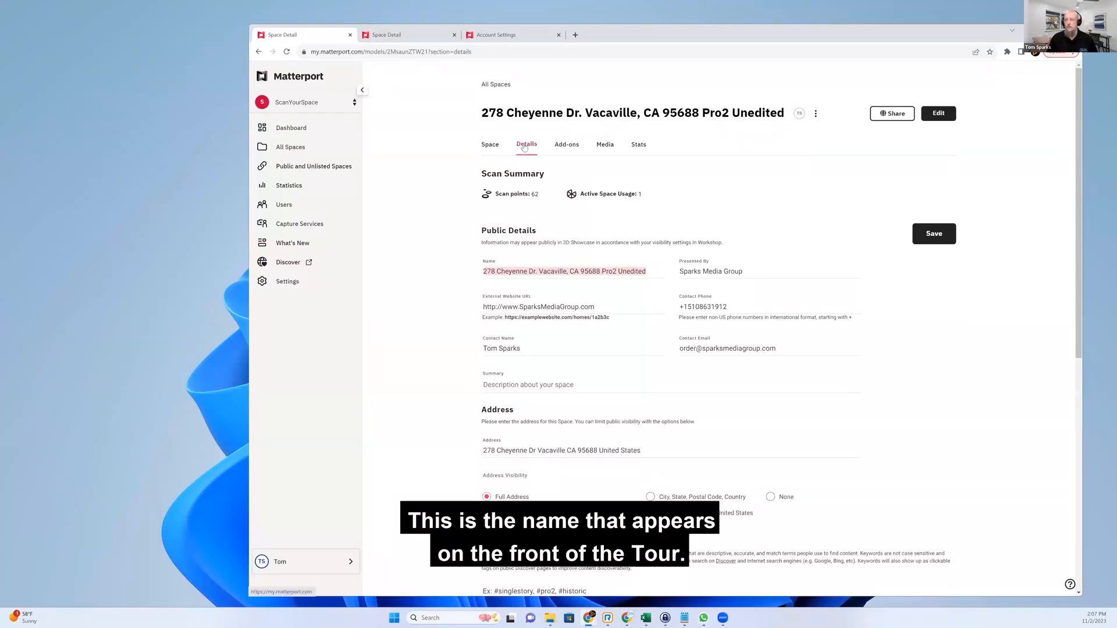
# - Review the unedited space's public details: name, presented by, contact phone, contact email, contact name and external website URL
pyautogui.click(602, 273)
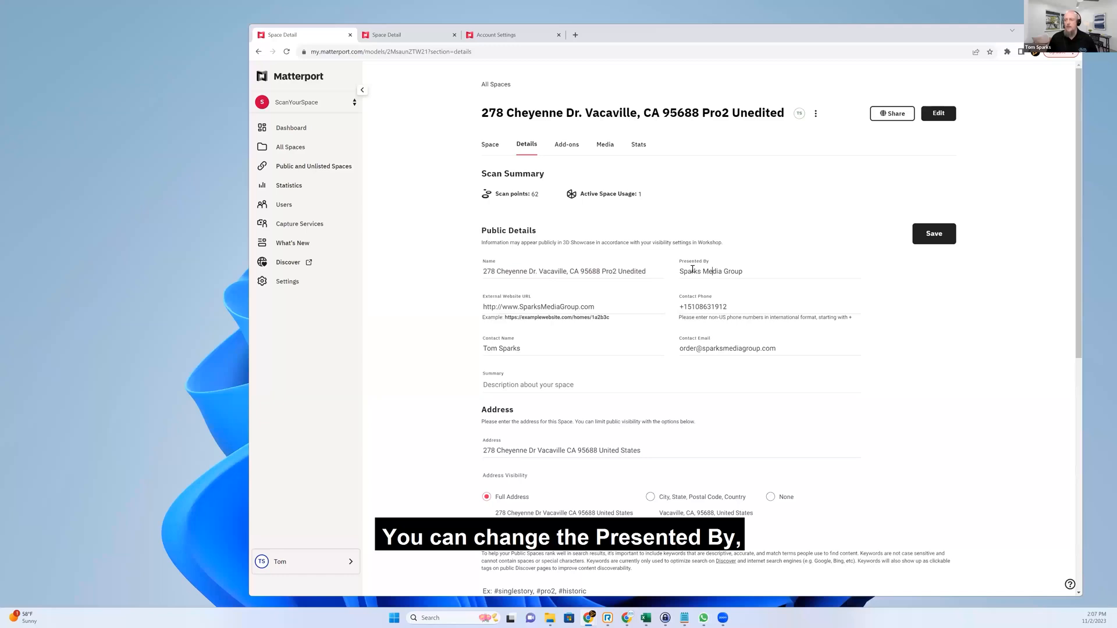
pyautogui.moveTo(679, 272); pyautogui.dragTo(747, 272)
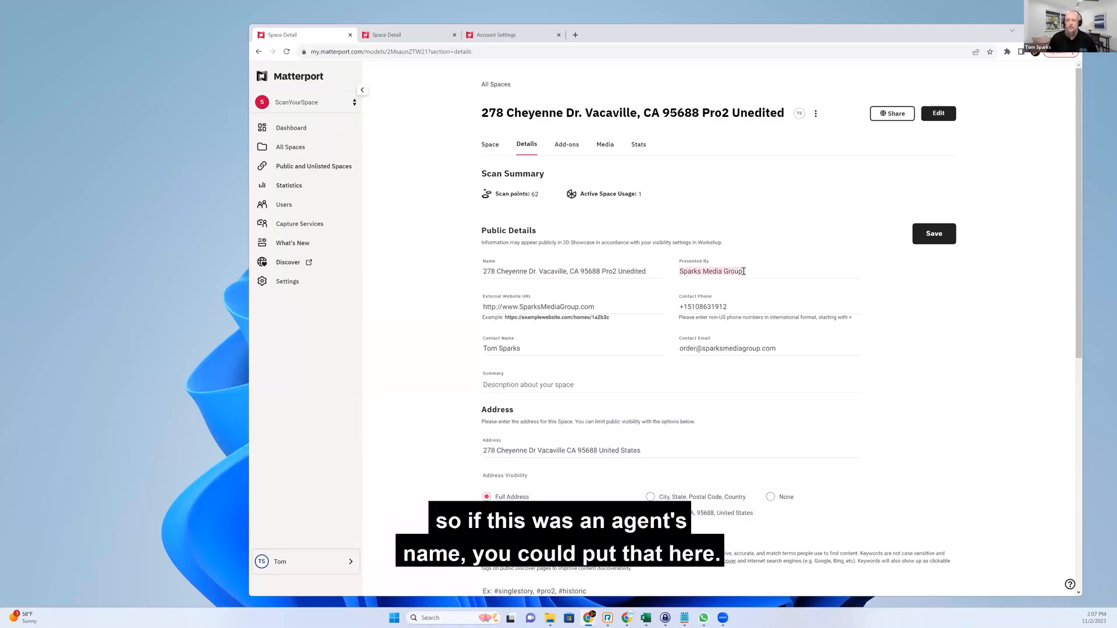
pyautogui.moveTo(679, 307)
pyautogui.mouseDown()
pyautogui.moveTo(726, 307)
pyautogui.moveTo(678, 308)
pyautogui.mouseUp()
pyautogui.click(722, 307)
pyautogui.moveTo(776, 349); pyautogui.dragTo(678, 349)
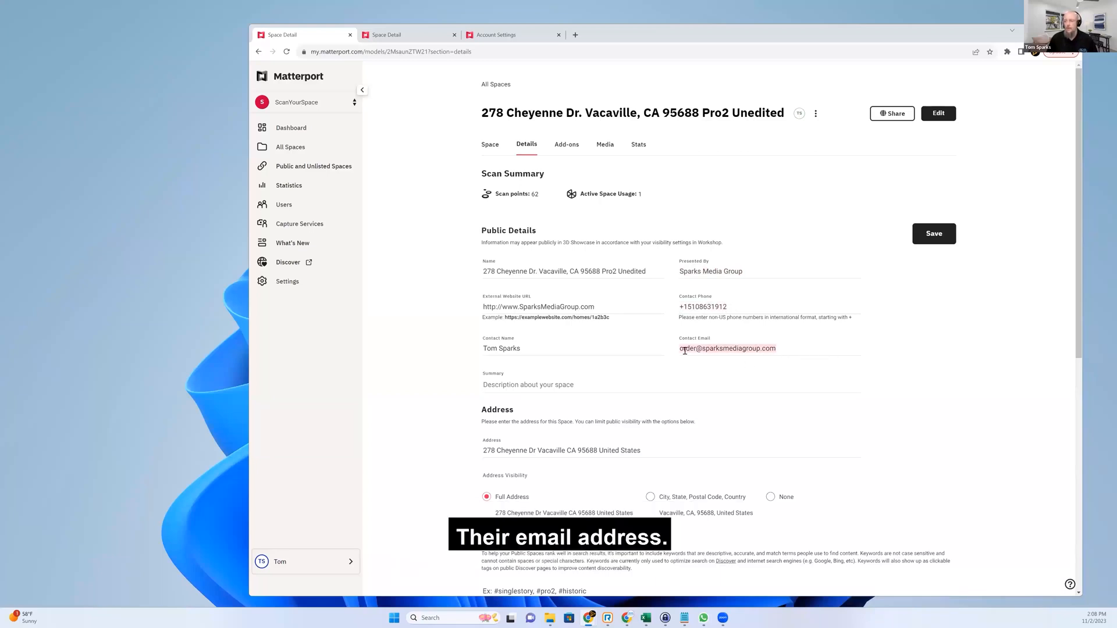
pyautogui.click(538, 349)
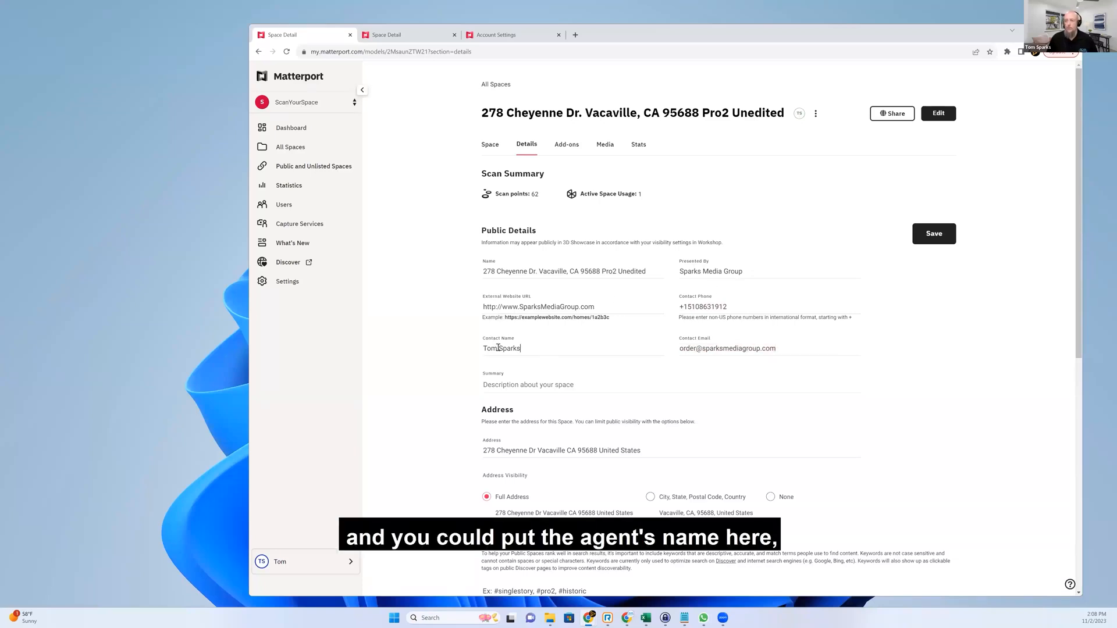
pyautogui.moveTo(522, 349); pyautogui.dragTo(477, 349)
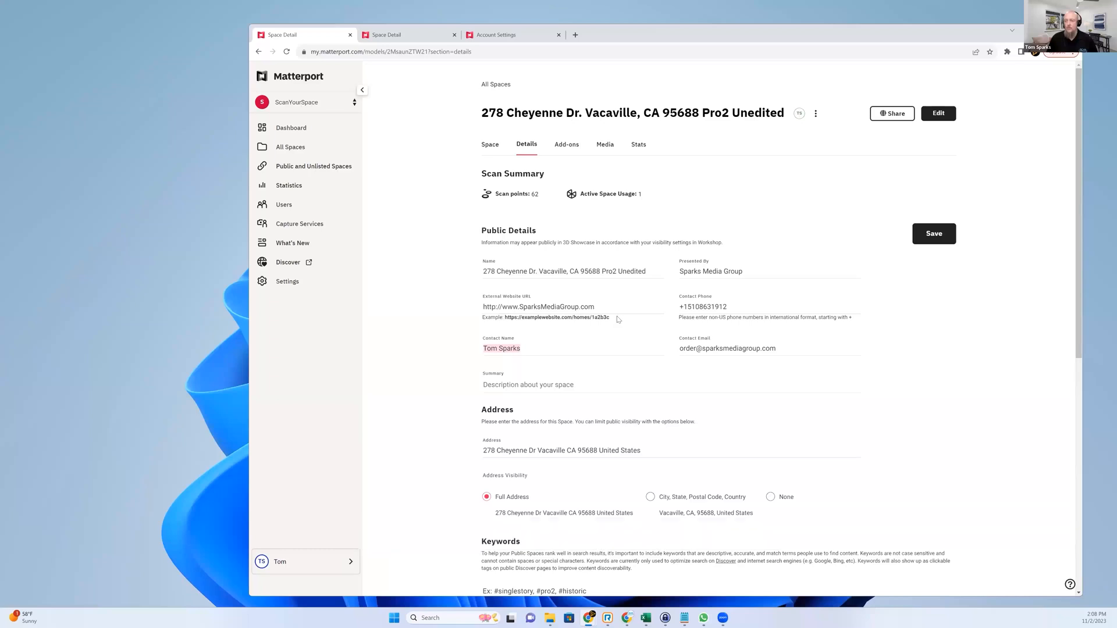
pyautogui.moveTo(595, 307); pyautogui.dragTo(482, 308)
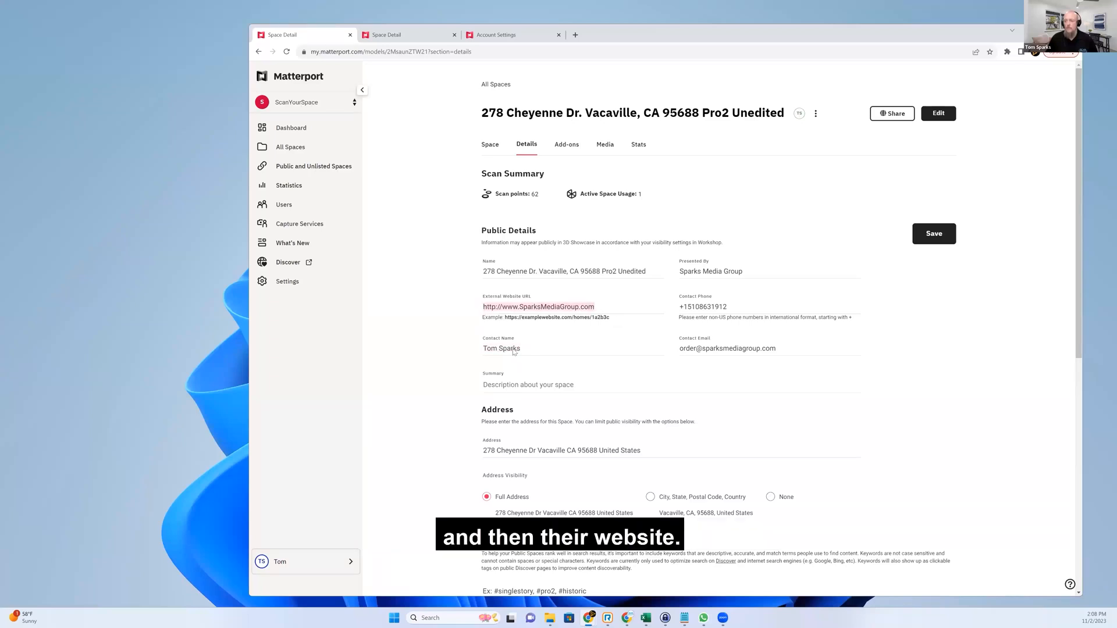
# - Try the None option for the space's address visibility, and set it back to Full Address
pyautogui.scroll(-2, 544, 389)
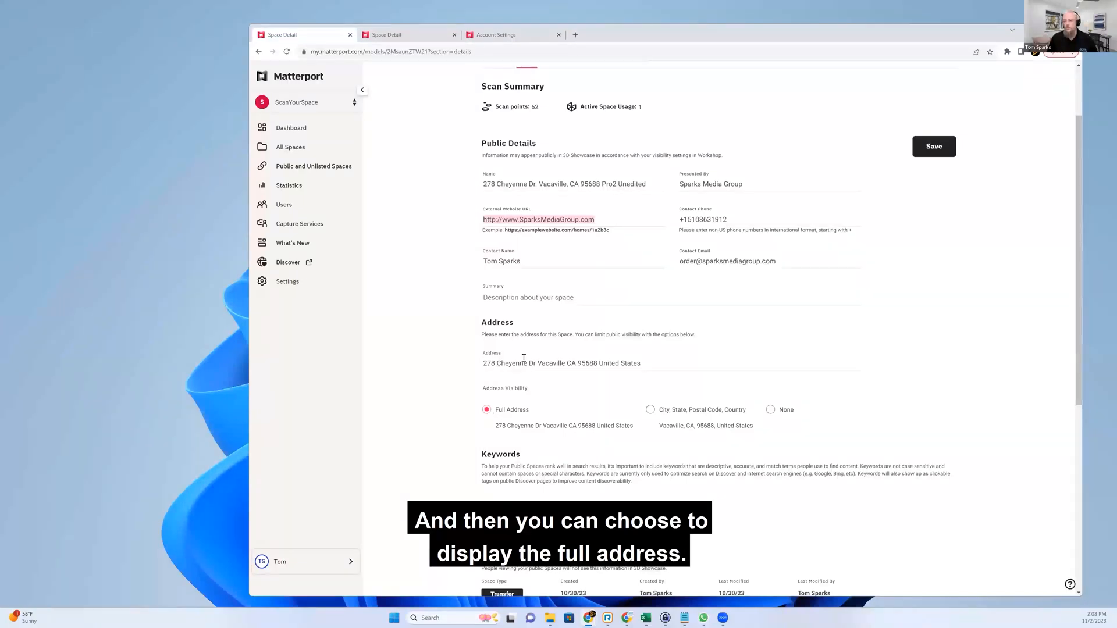
pyautogui.click(674, 410)
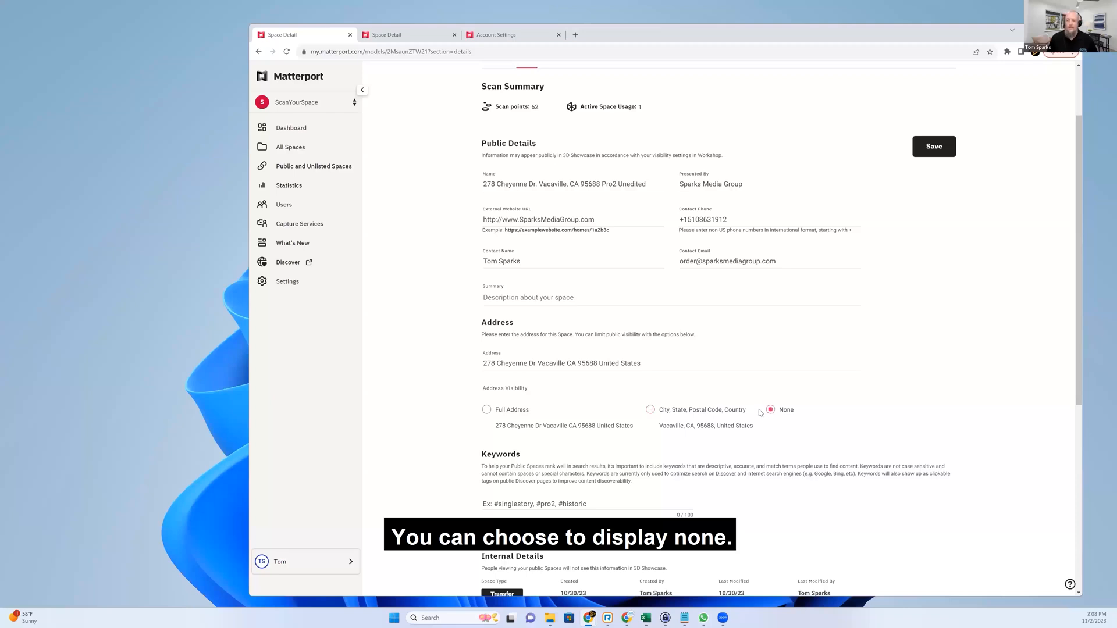
pyautogui.click(486, 410)
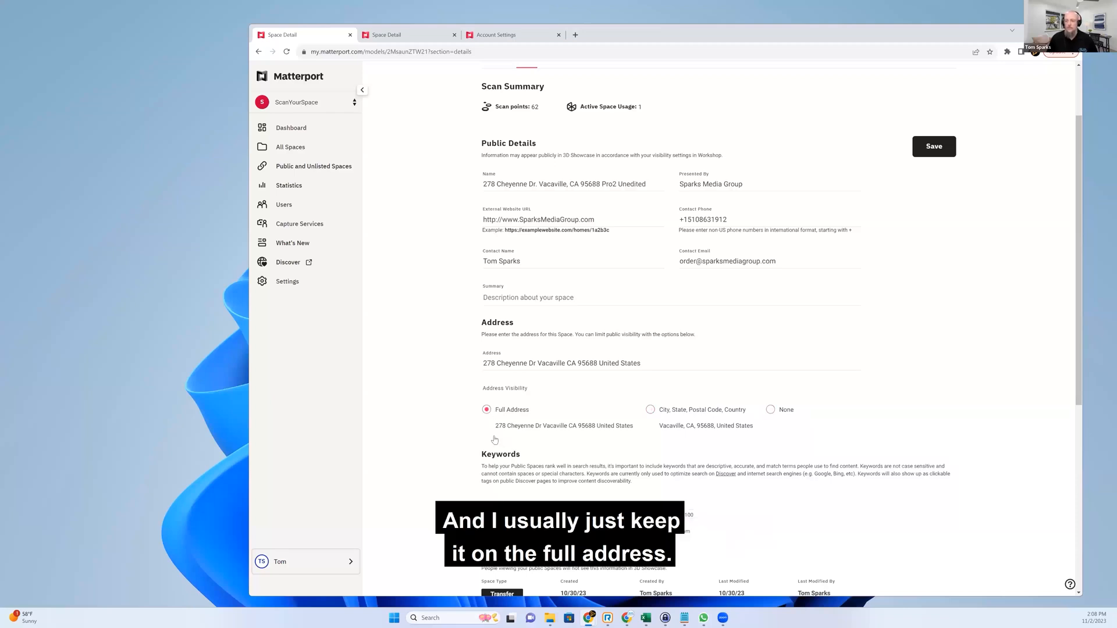
pyautogui.scroll(-3, 432, 436)
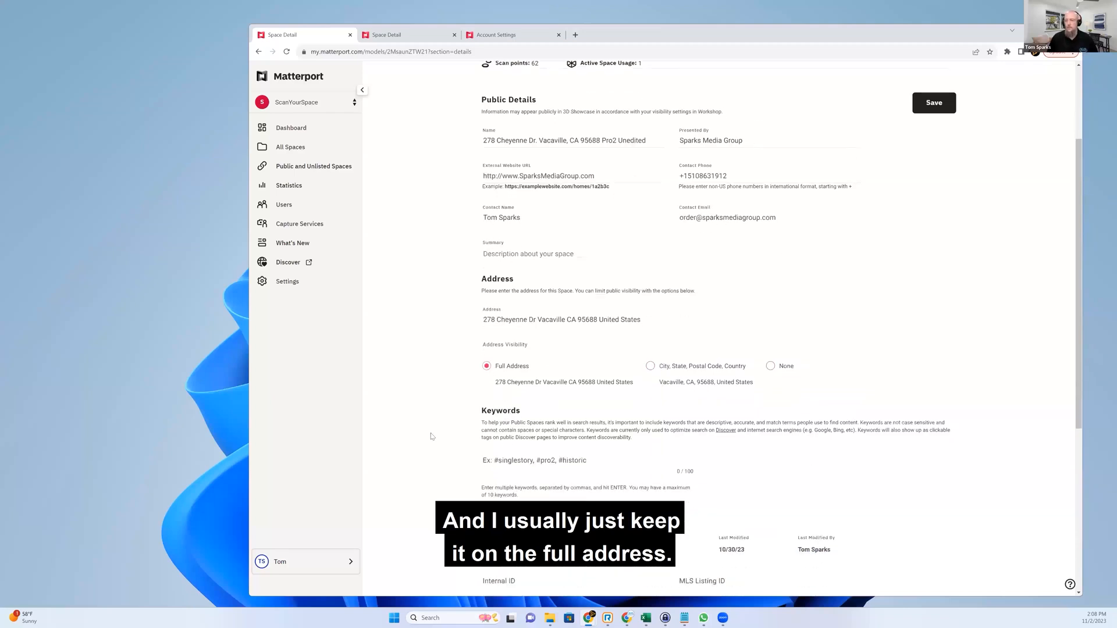
pyautogui.scroll(3, 432, 436)
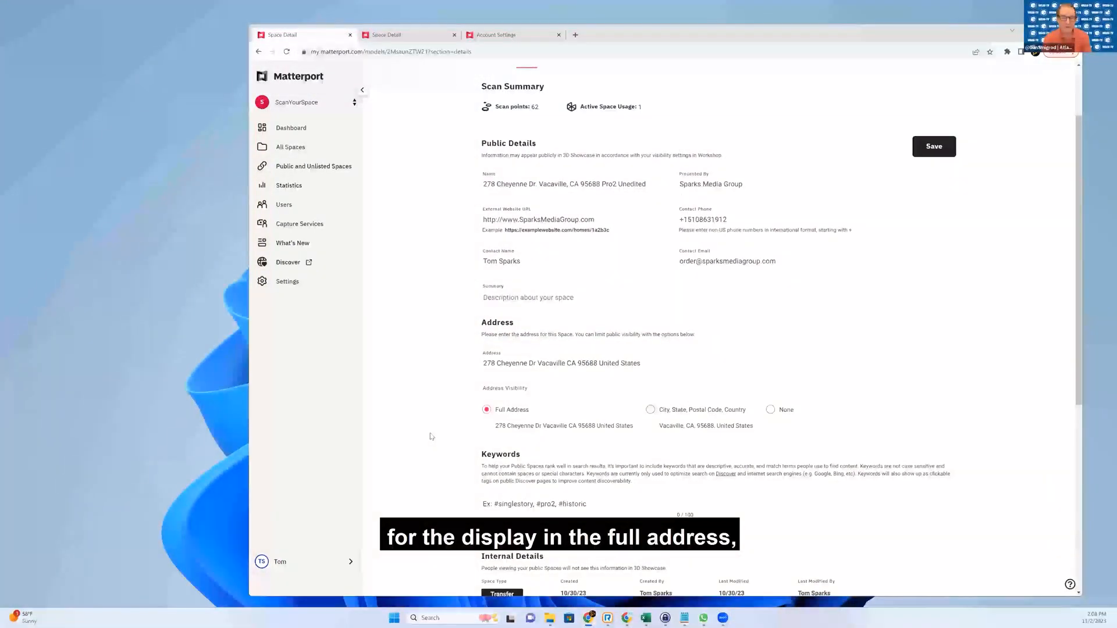
pyautogui.scroll(1, 432, 436)
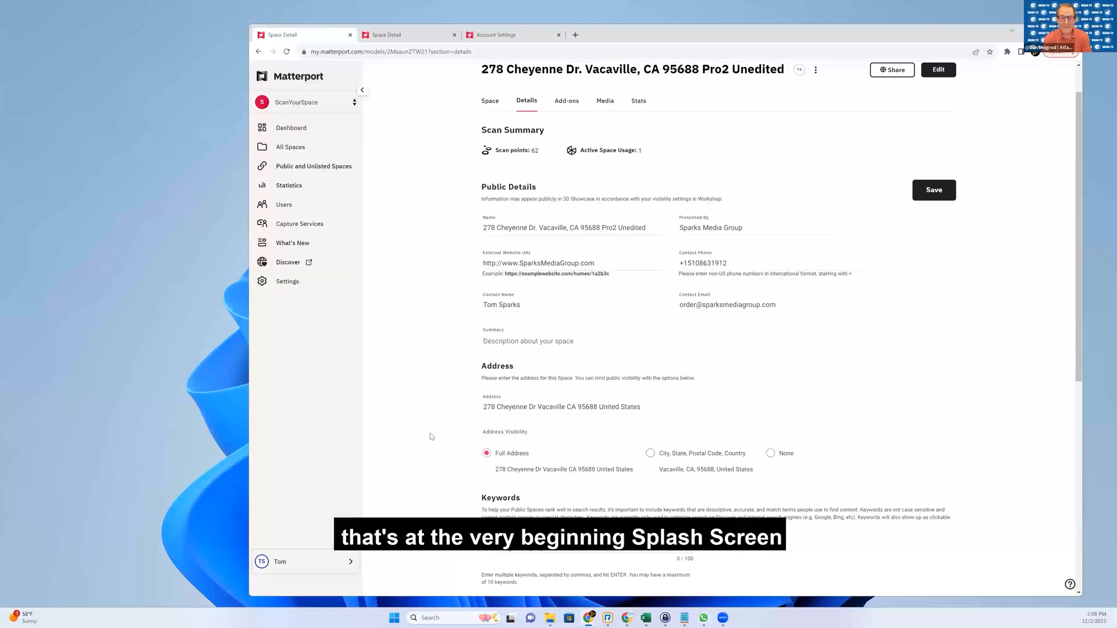
# - Play the edited space's 3D tour to check its displayed title, and compare it with the unedited space's Name field
pyautogui.click(414, 35)
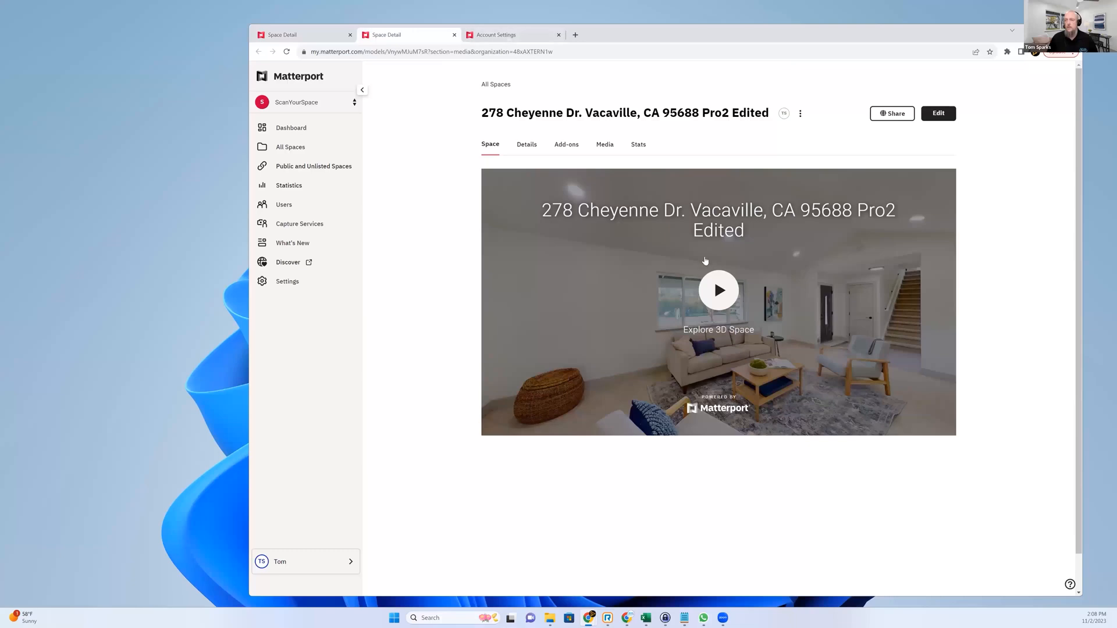
pyautogui.click(713, 277)
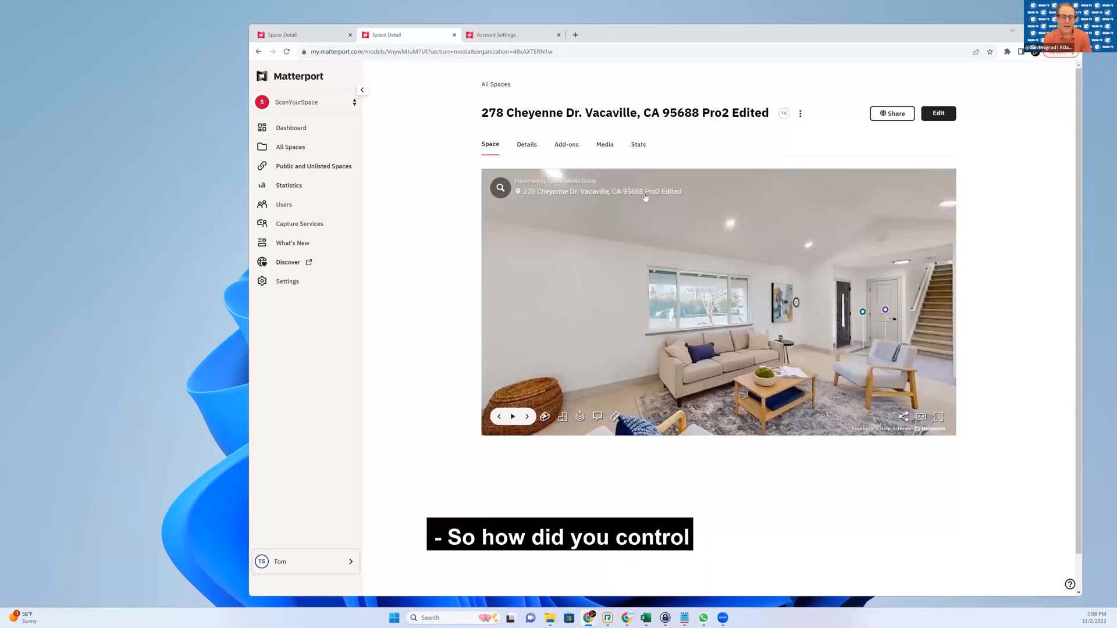
pyautogui.click(301, 35)
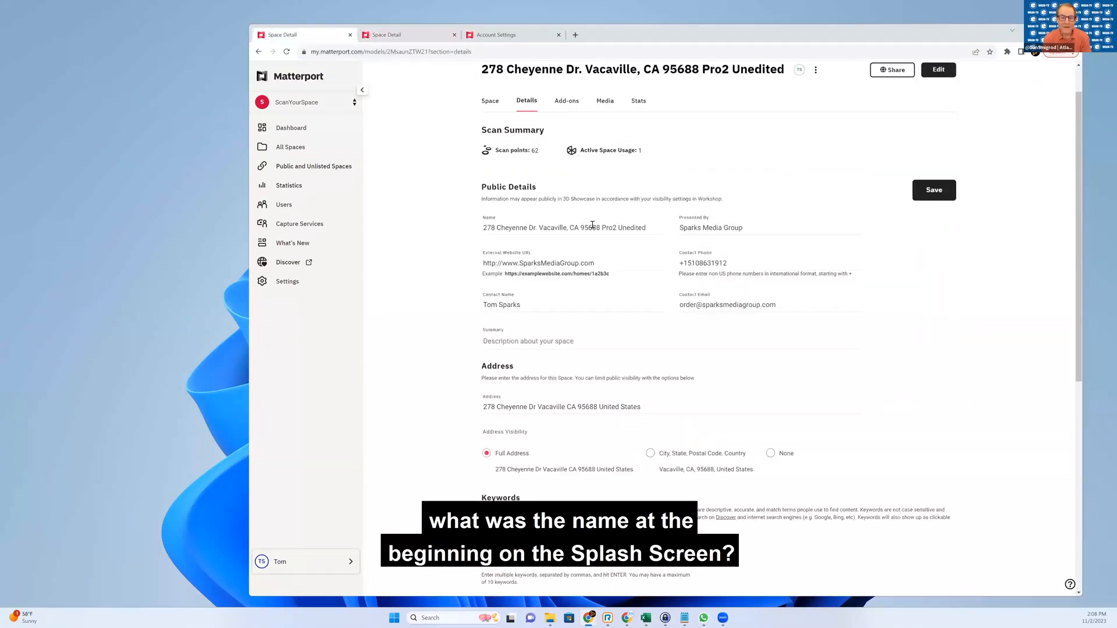
pyautogui.moveTo(647, 227); pyautogui.dragTo(508, 226)
pyautogui.click(603, 228)
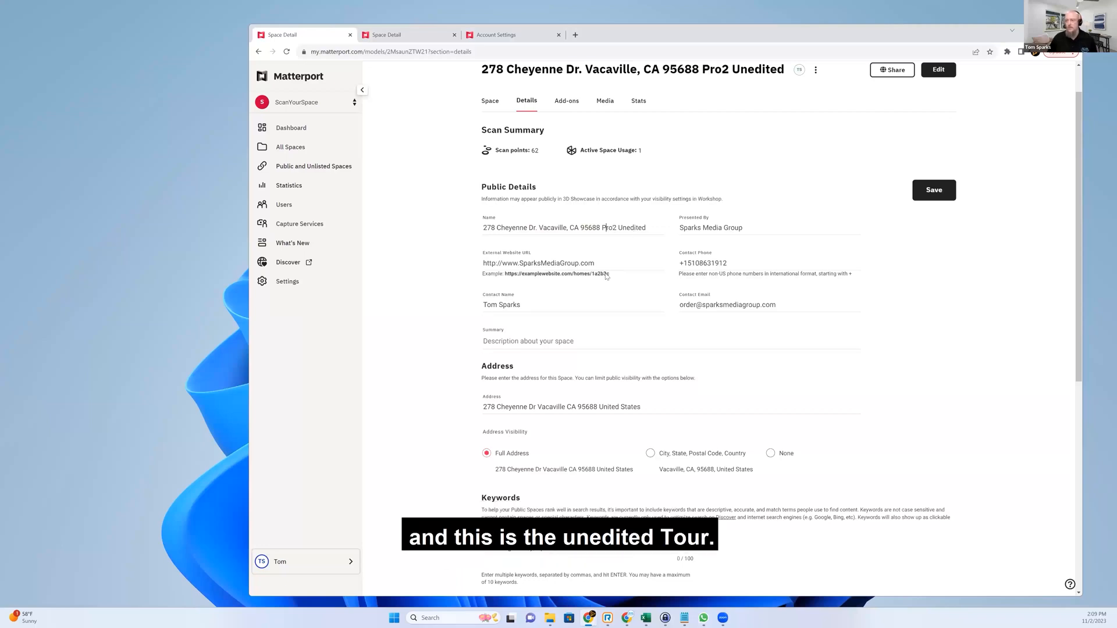
# - Examine the unedited space's Internal Details, including the Description note, and the player options below them
pyautogui.scroll(-4, 607, 273)
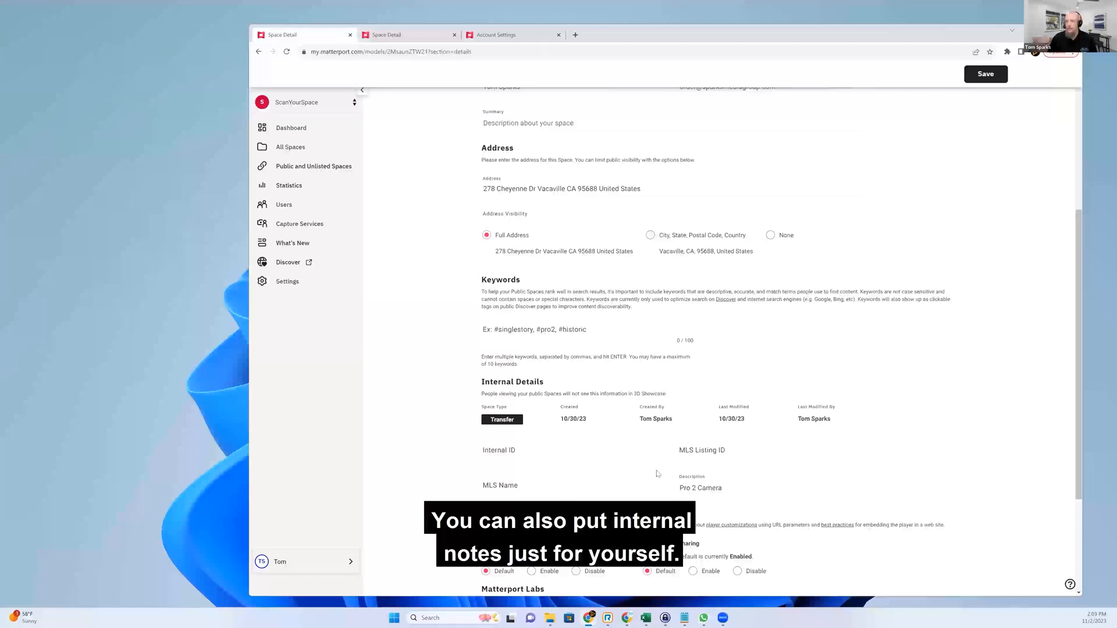
pyautogui.scroll(2, 658, 465)
pyautogui.scroll(-3, 640, 413)
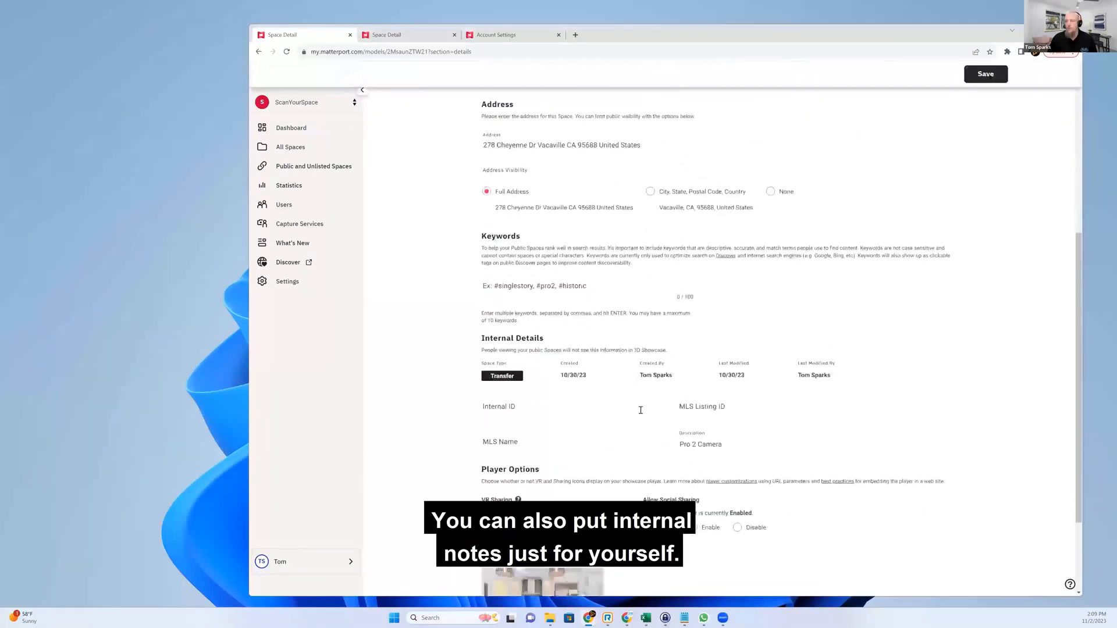
pyautogui.tripleClick(695, 447)
pyautogui.click(734, 446)
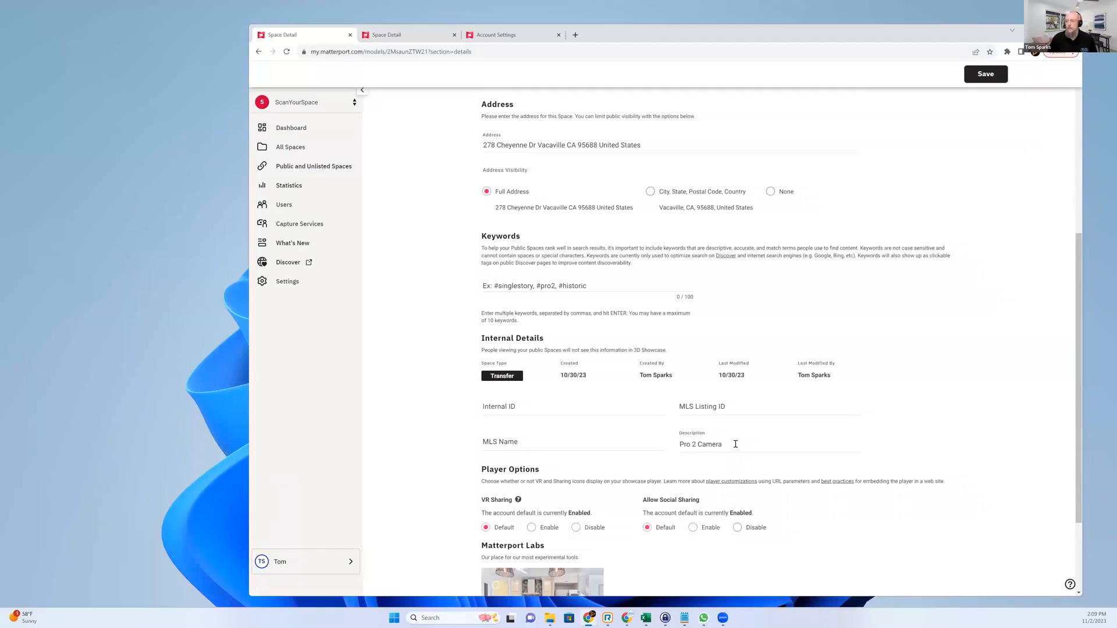
pyautogui.scroll(-2, 735, 444)
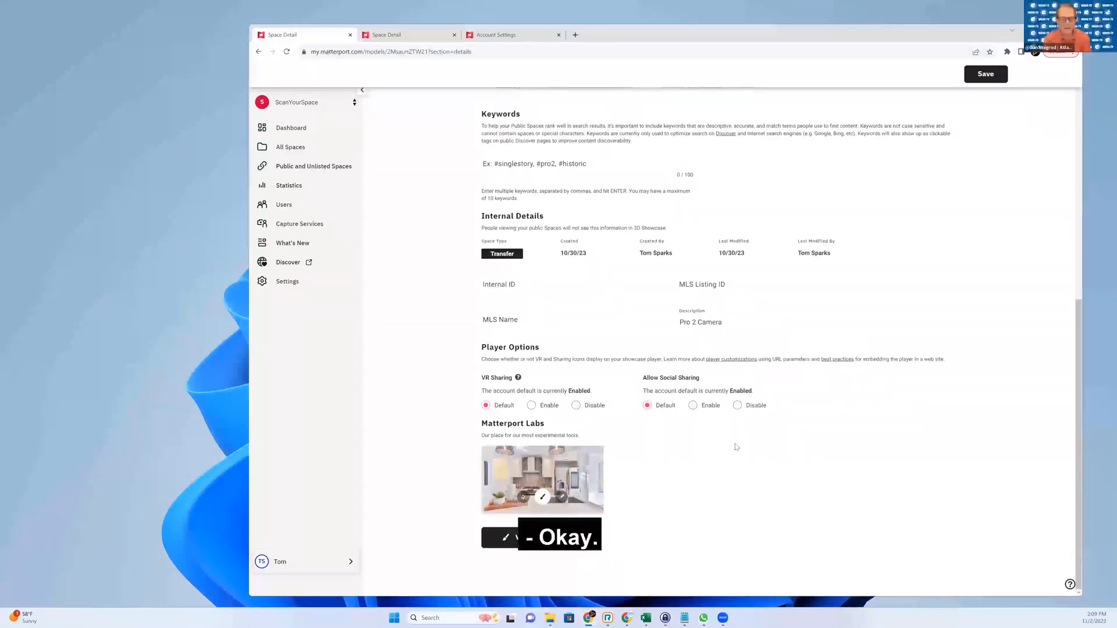
# - Examine the Keywords field, the MLS name and listing ID fields, and the VR and social sharing options
pyautogui.scroll(3, 735, 446)
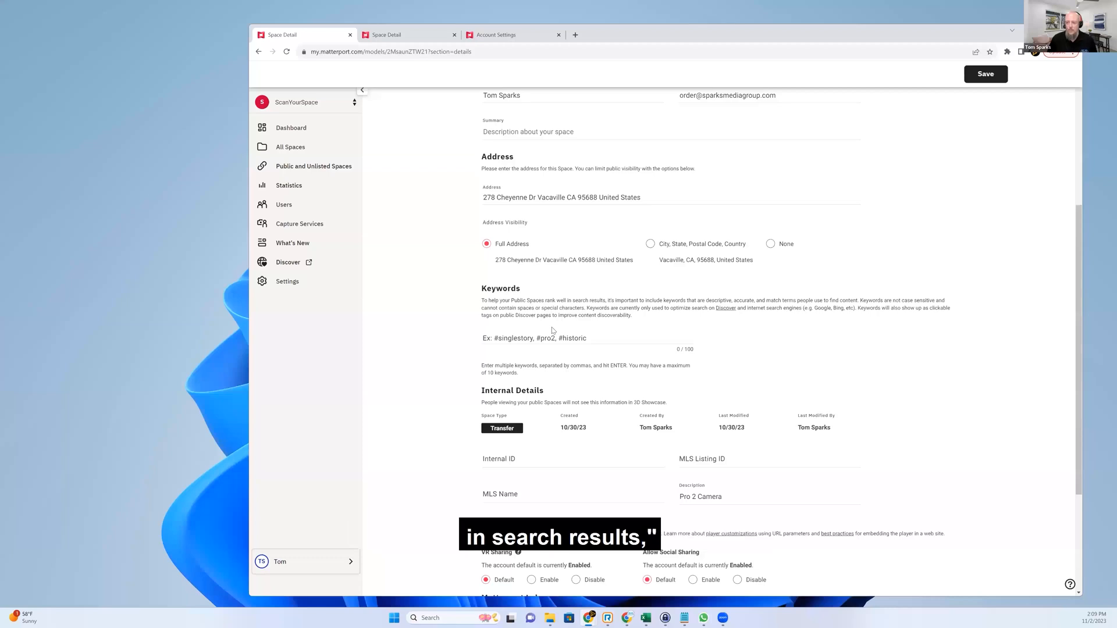
pyautogui.click(601, 340)
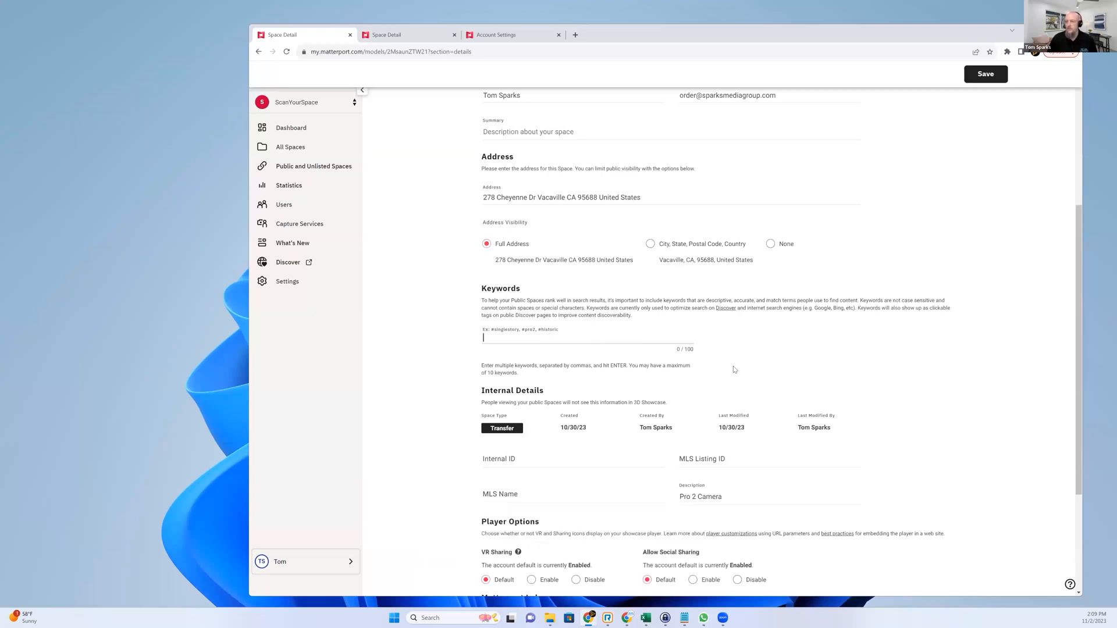
pyautogui.scroll(-1, 732, 370)
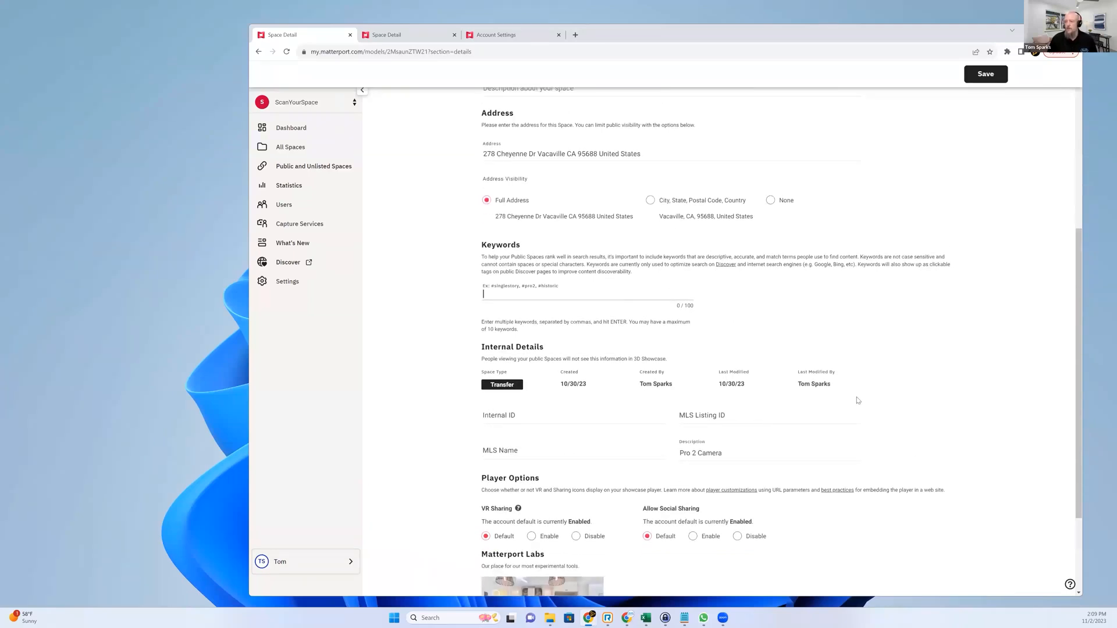
pyautogui.scroll(1, 857, 401)
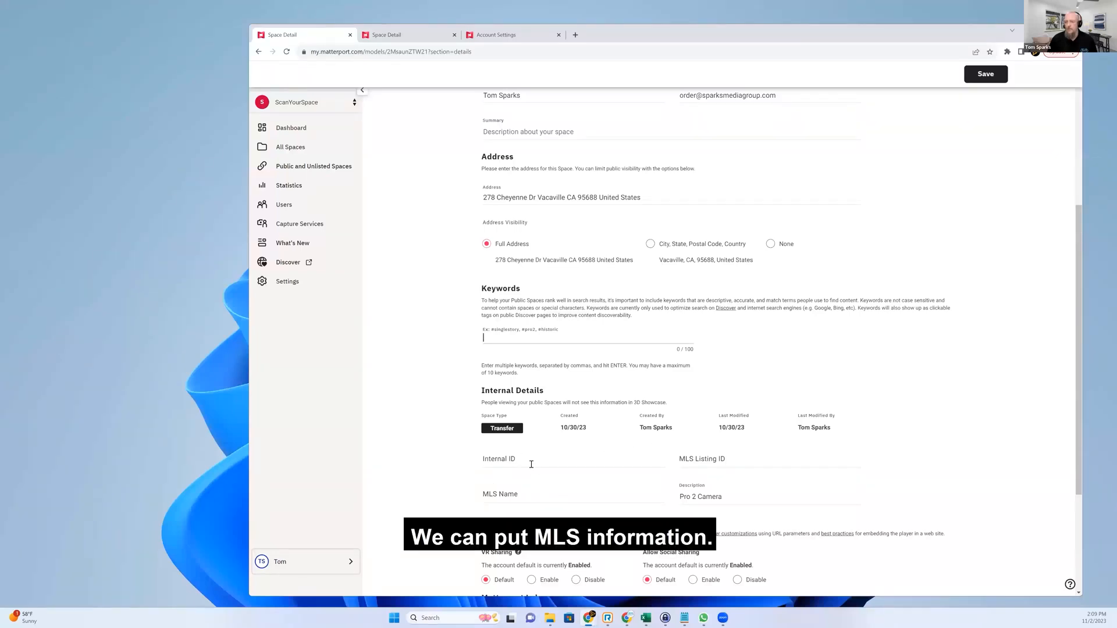
pyautogui.scroll(-2, 584, 377)
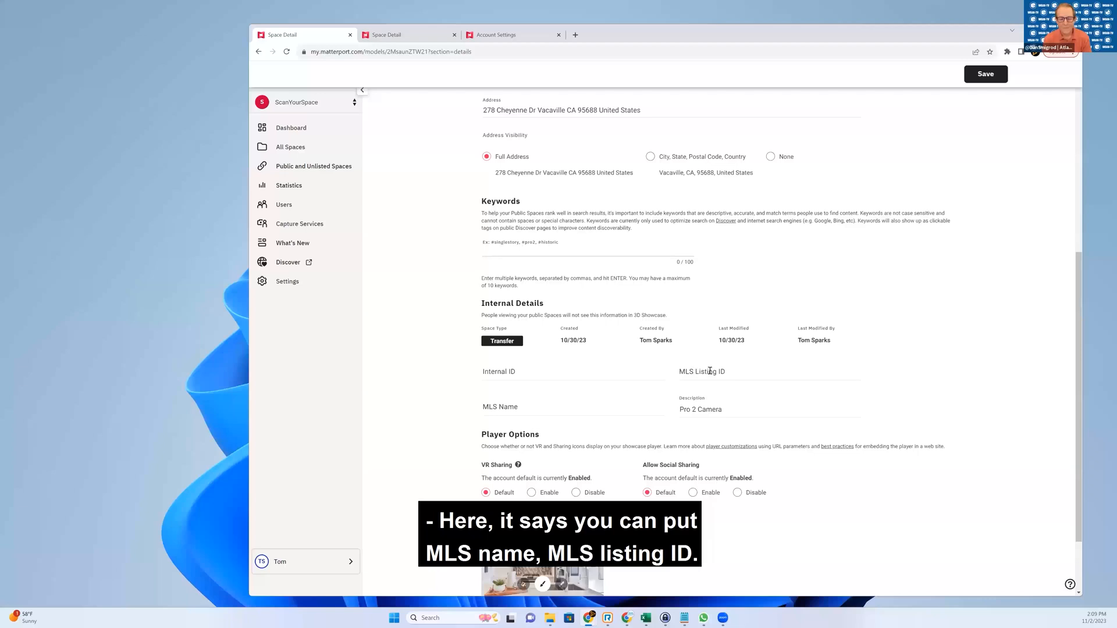
pyautogui.scroll(-2, 654, 408)
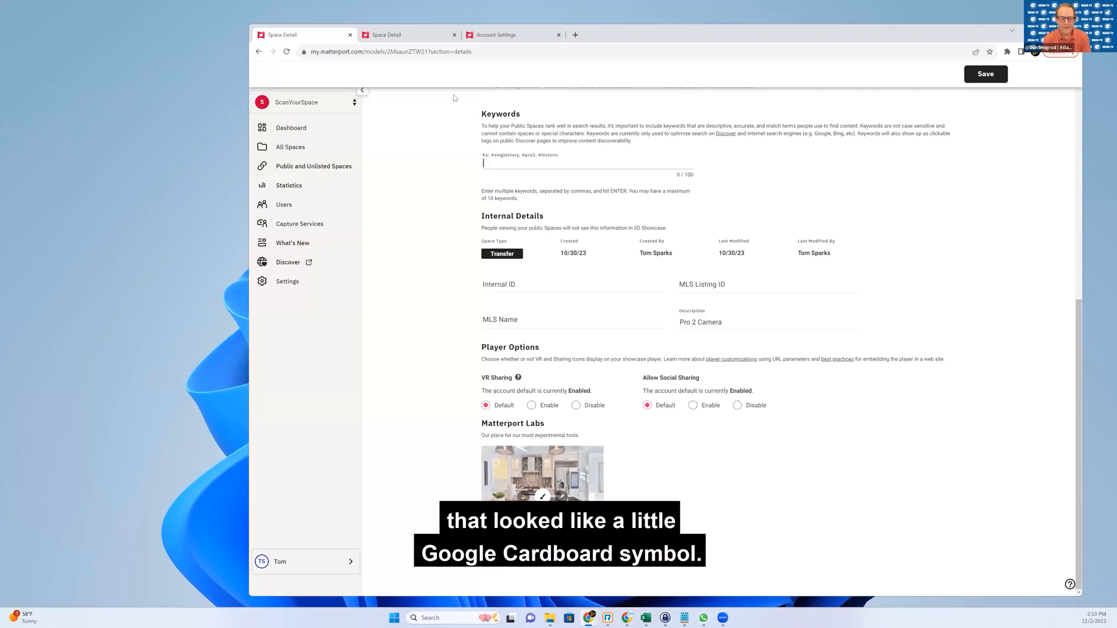
# - Check the View in VR control in the edited space's tour against the unedited space's VR Sharing account default
pyautogui.click(402, 37)
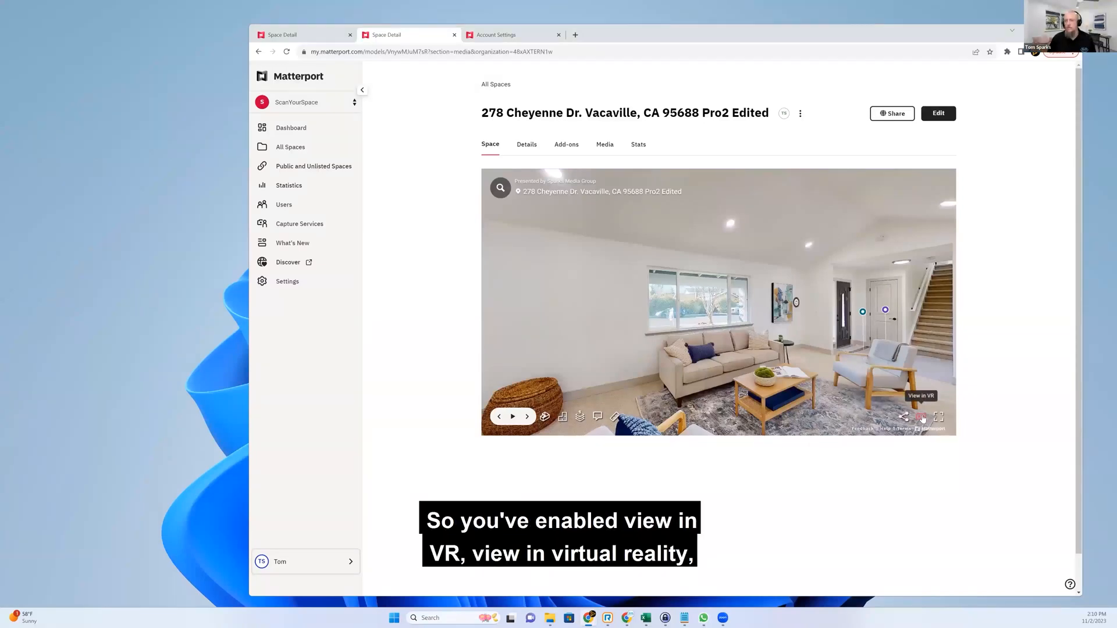
pyautogui.click(302, 35)
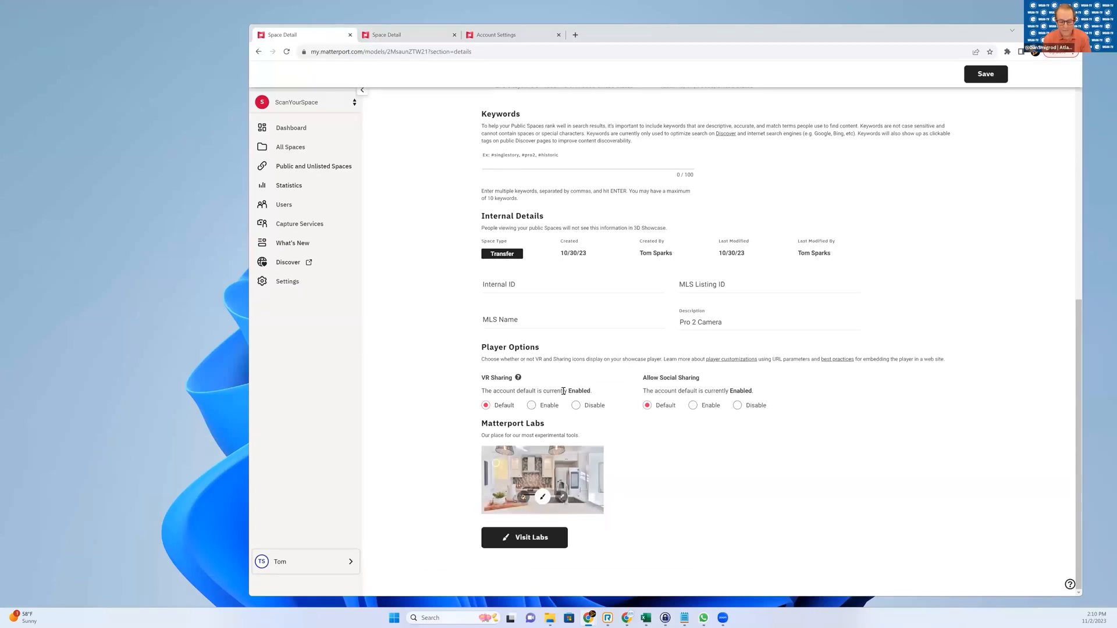
pyautogui.moveTo(568, 393); pyautogui.dragTo(589, 394)
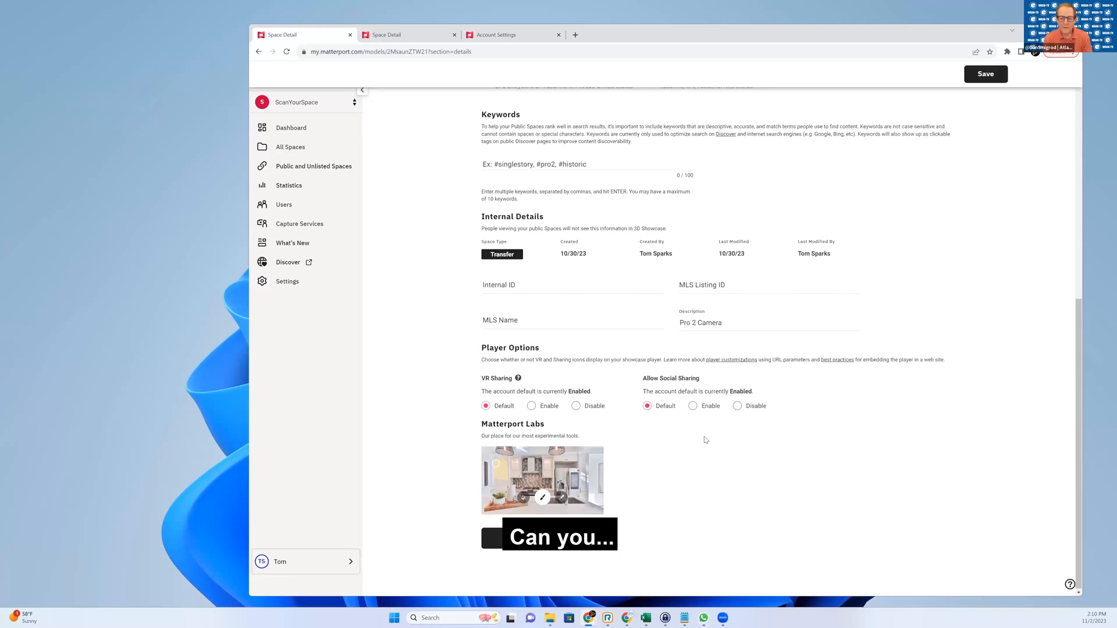
# - Open the account-wide Space Settings to view the defaults that apply to all spaces
pyautogui.scroll(2, 705, 440)
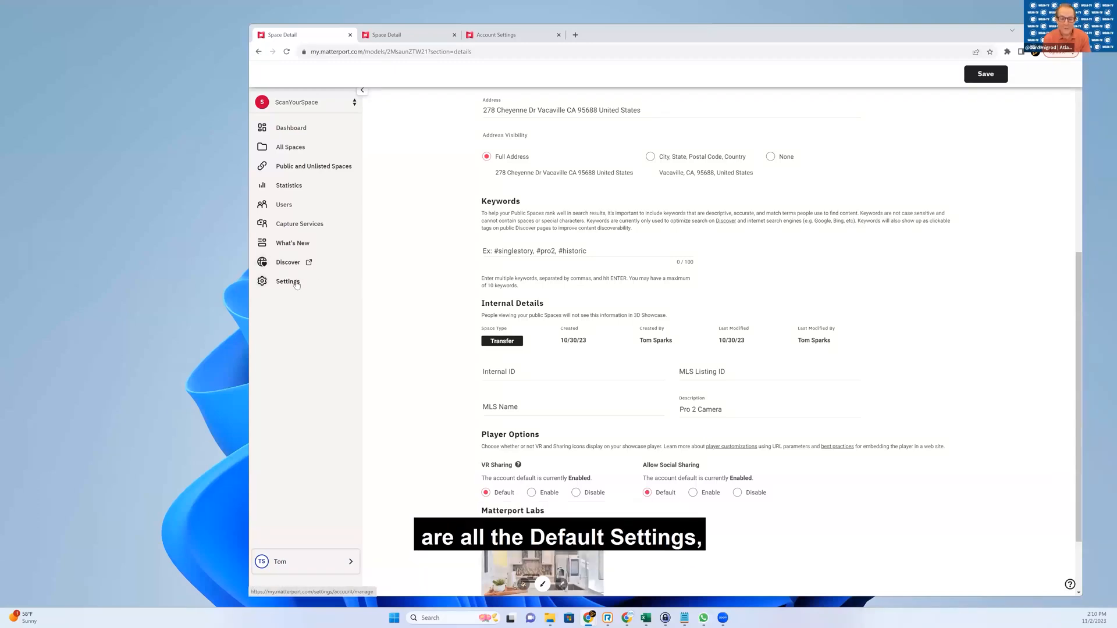
pyautogui.click(529, 34)
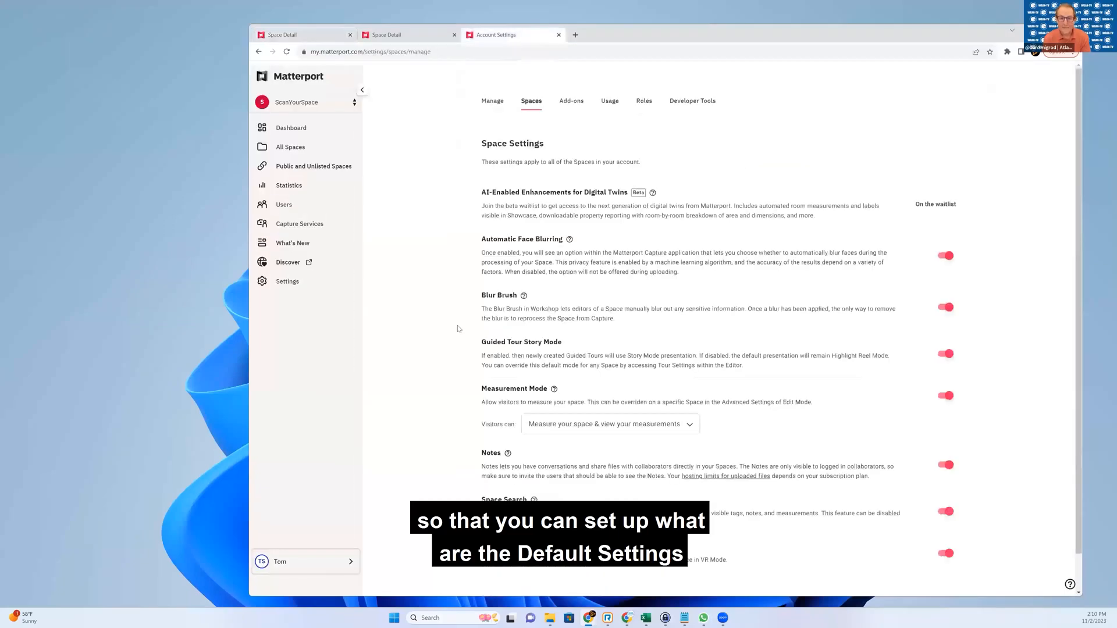